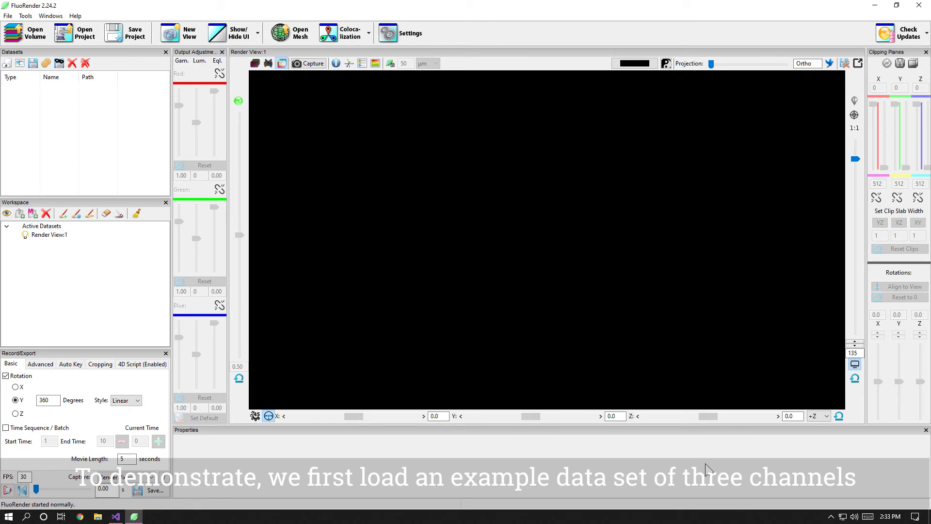
# Step: Load the three-channel volume test.tif from the colocal folder
pyautogui.click(31, 37)
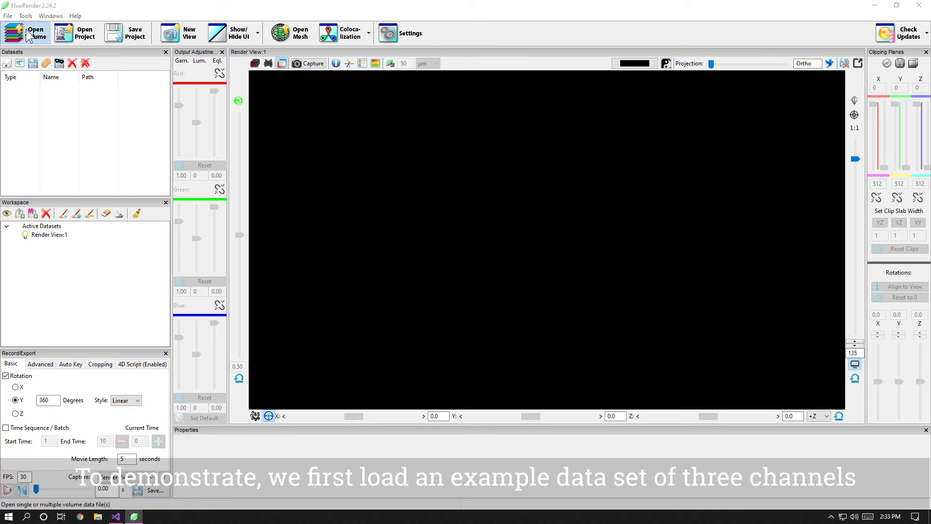
pyautogui.click(478, 156)
pyautogui.click(537, 288)
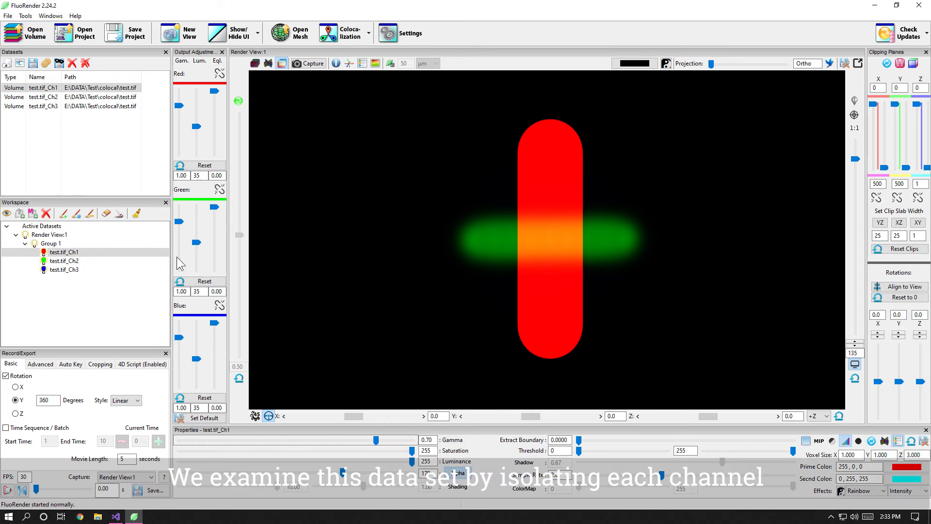
# Step: Isolate test.tif_Ch1 and then test.tif_Ch2 to inspect their signals, varying the green channel's saturation temporarily
pyautogui.rightClick(62, 253)
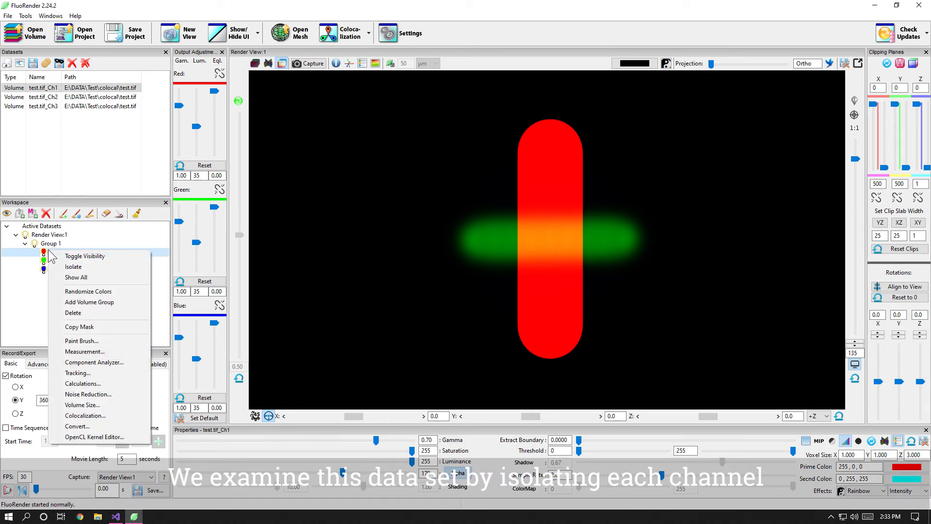
pyautogui.click(78, 269)
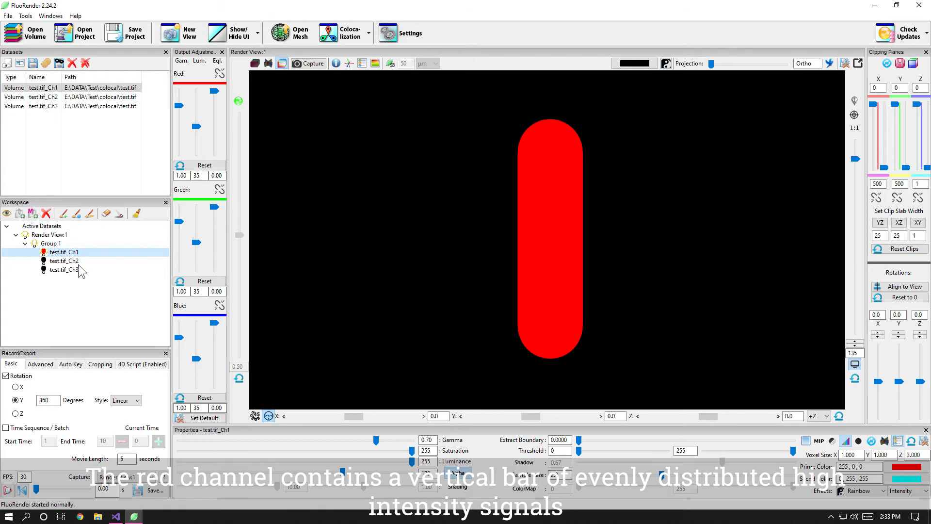
pyautogui.rightClick(57, 261)
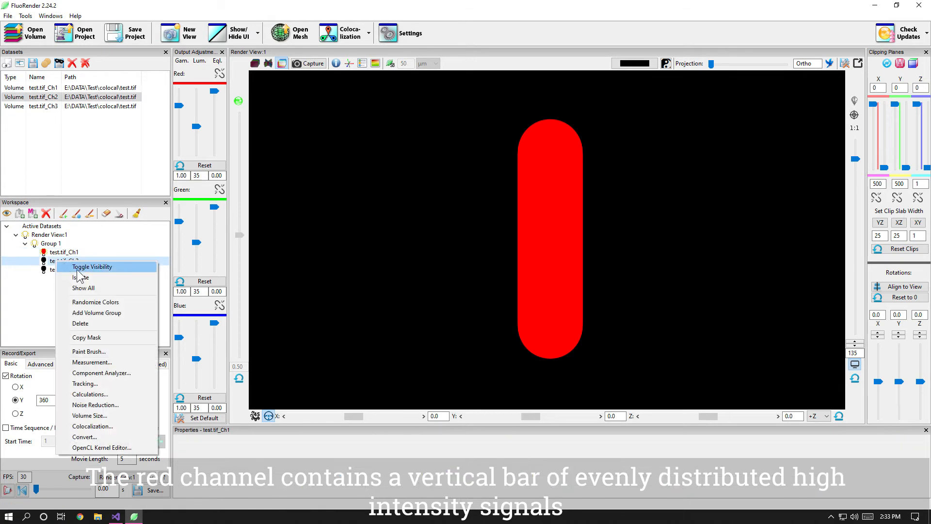
pyautogui.click(93, 278)
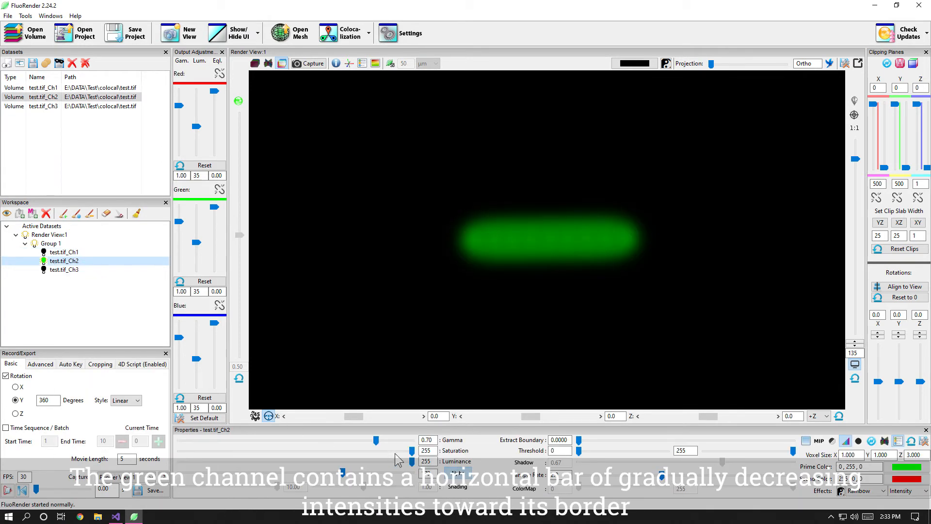
pyautogui.moveTo(412, 451); pyautogui.dragTo(453, 461)
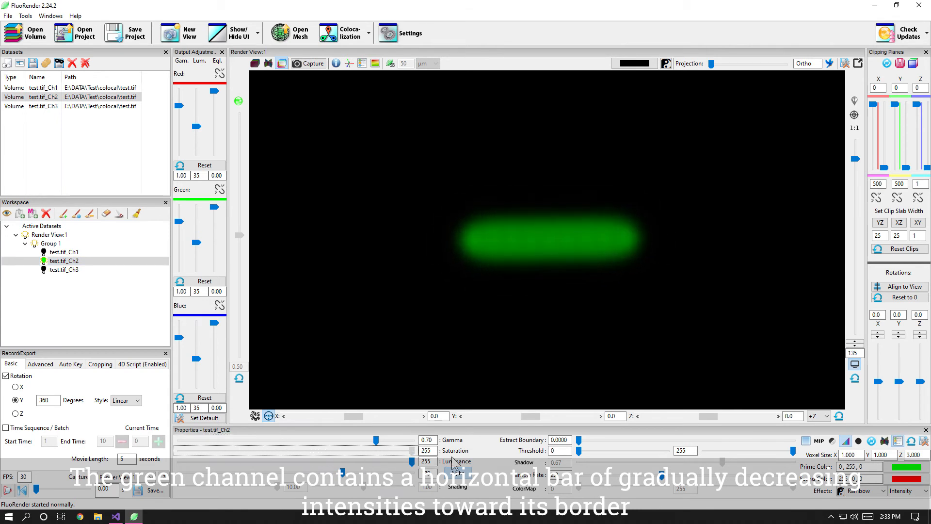
# Step: Isolate test.tif_Ch3 to inspect its signal at different saturation levels, and show all channels again
pyautogui.rightClick(60, 270)
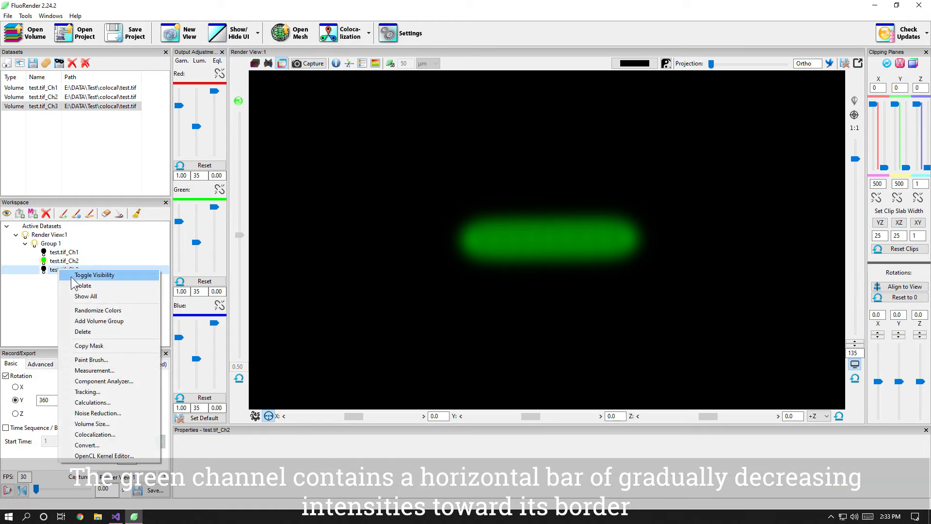
pyautogui.click(93, 285)
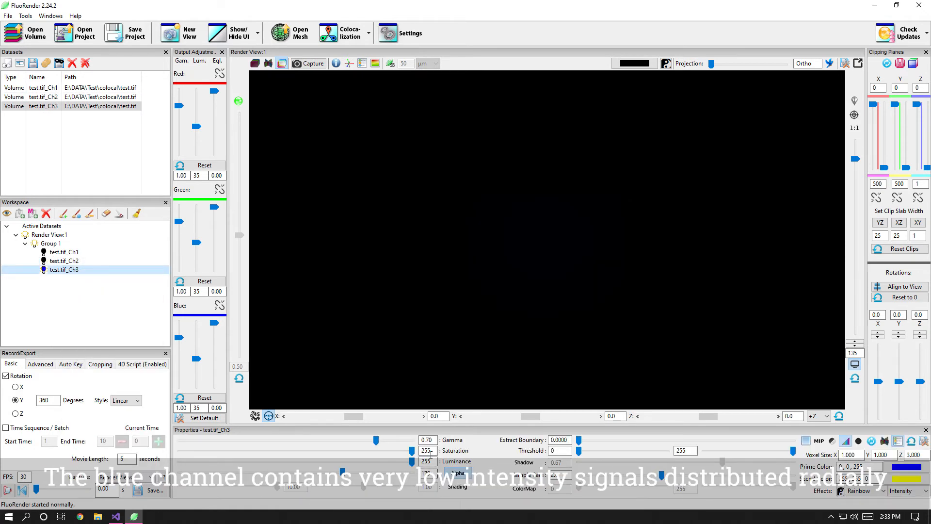
pyautogui.moveTo(412, 450); pyautogui.dragTo(372, 452)
pyautogui.moveTo(289, 450); pyautogui.dragTo(425, 454)
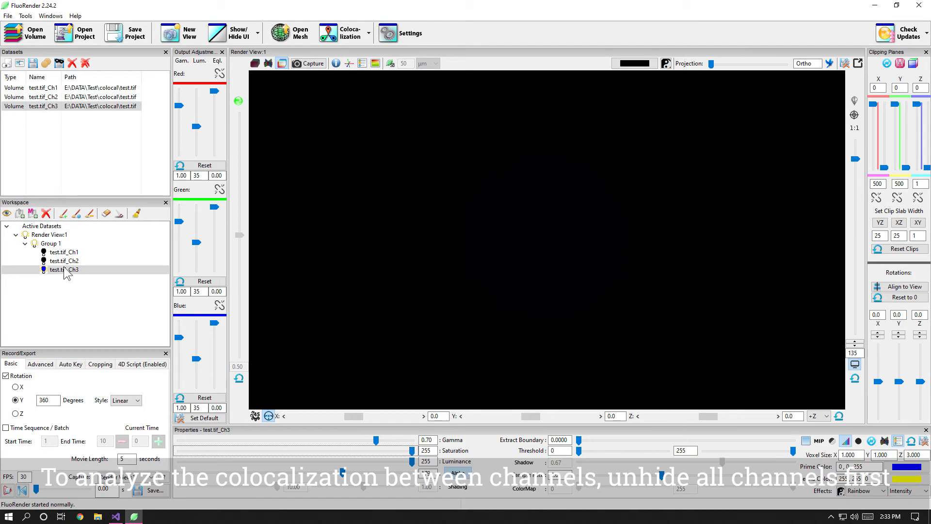
pyautogui.rightClick(48, 269)
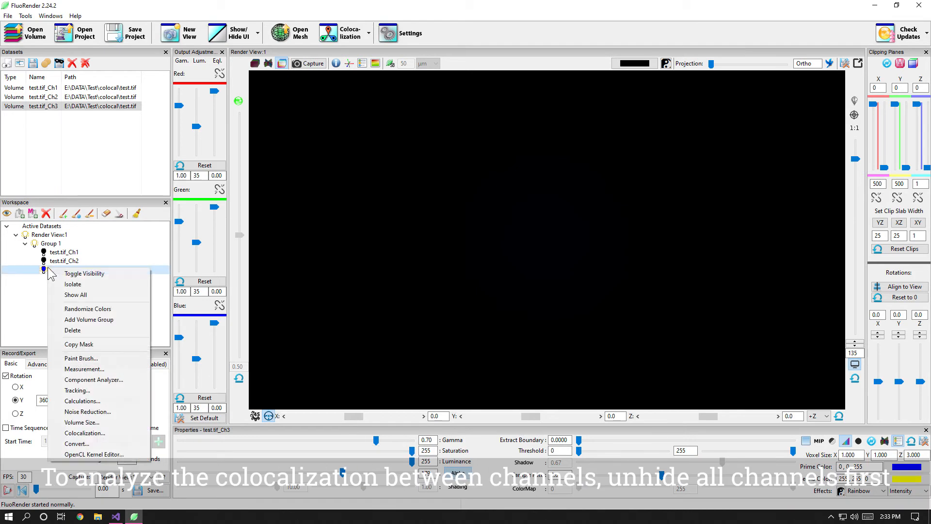
pyautogui.click(95, 295)
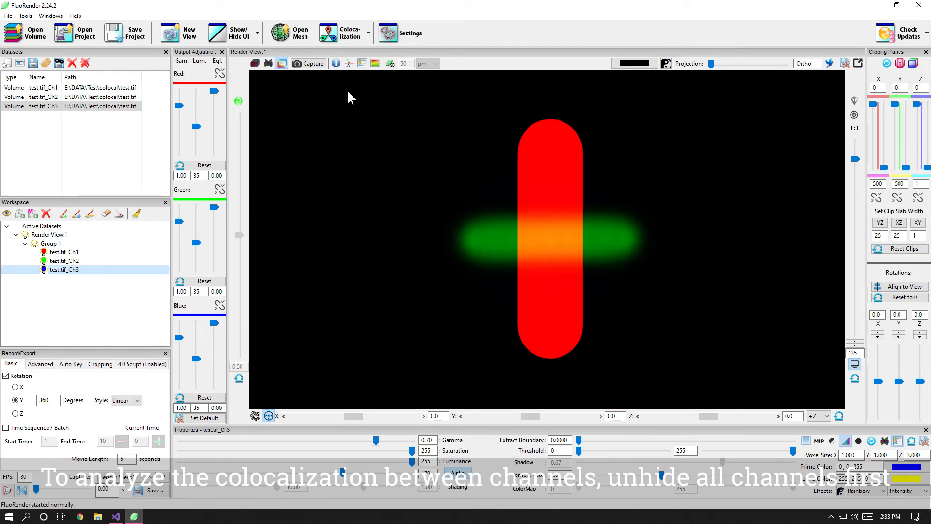
# Step: Run a colocalization analysis on the visible channels with Threshold + Logical AND and enable automatic updating
pyautogui.click(341, 33)
pyautogui.moveTo(167, 22); pyautogui.dragTo(252, 181)
pyautogui.click(293, 239)
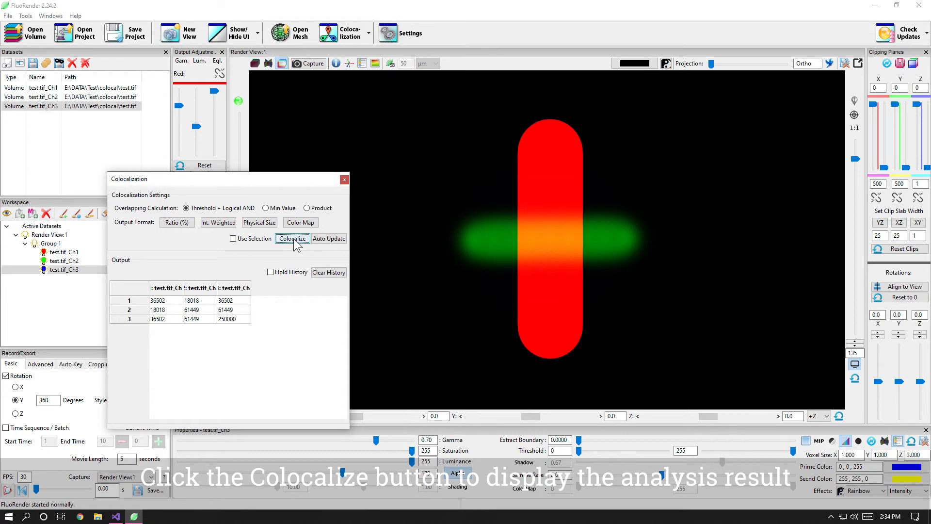
pyautogui.click(333, 240)
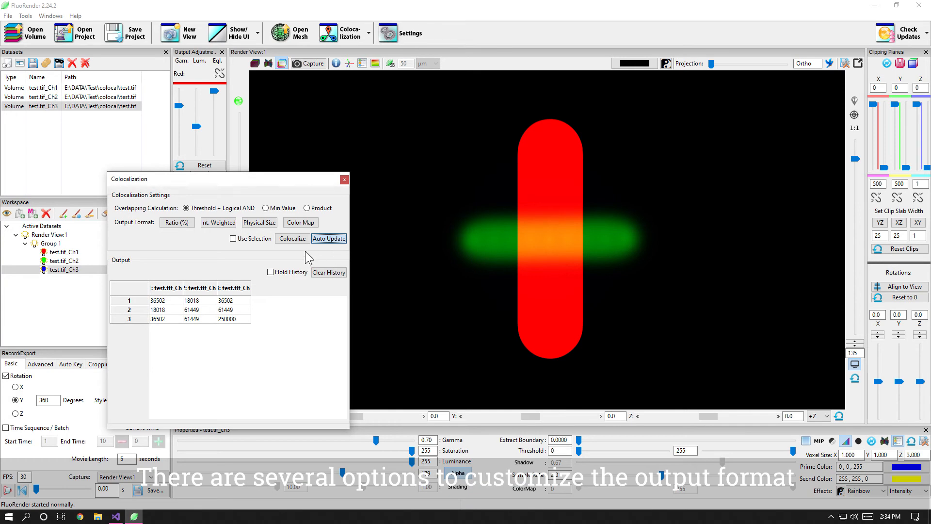
# Step: Preview the colocalization output as Ratio (%), Int. Weighted and Physical Size in turn, switching each format off again
pyautogui.click(177, 224)
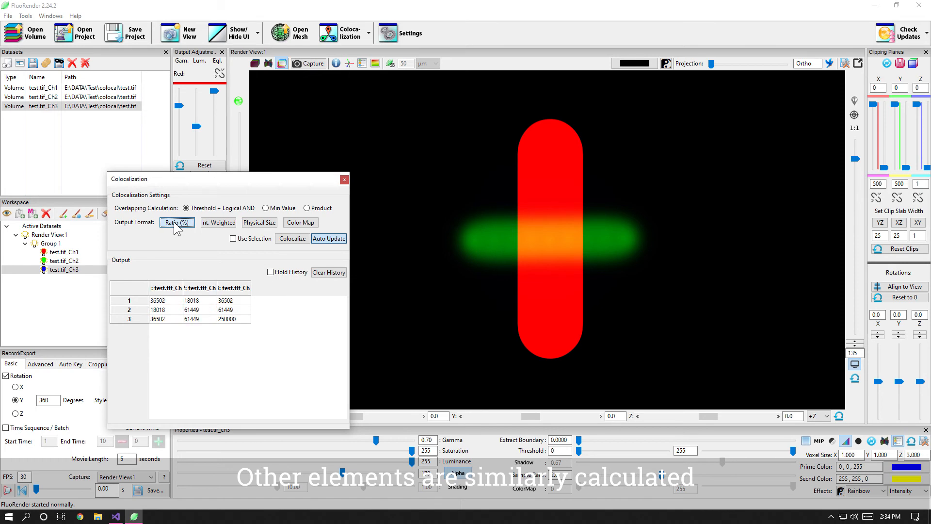
pyautogui.click(218, 223)
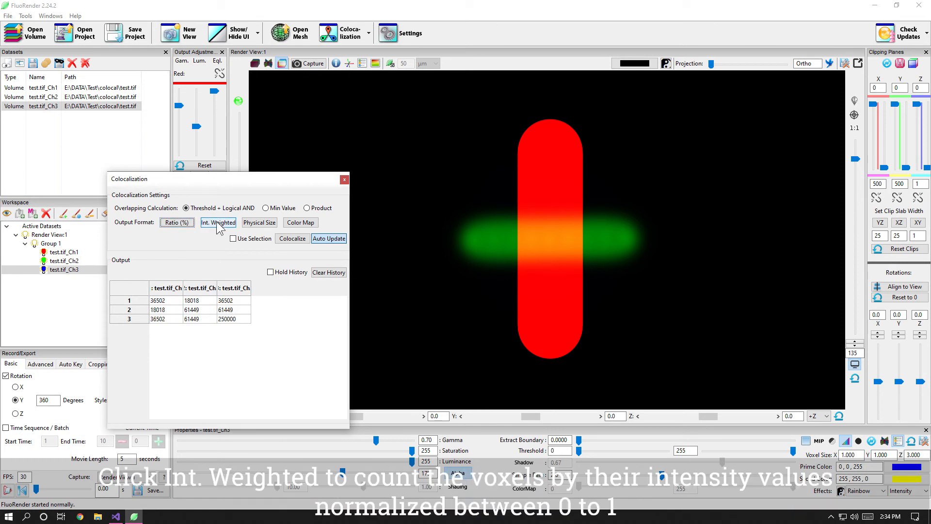
pyautogui.click(217, 223)
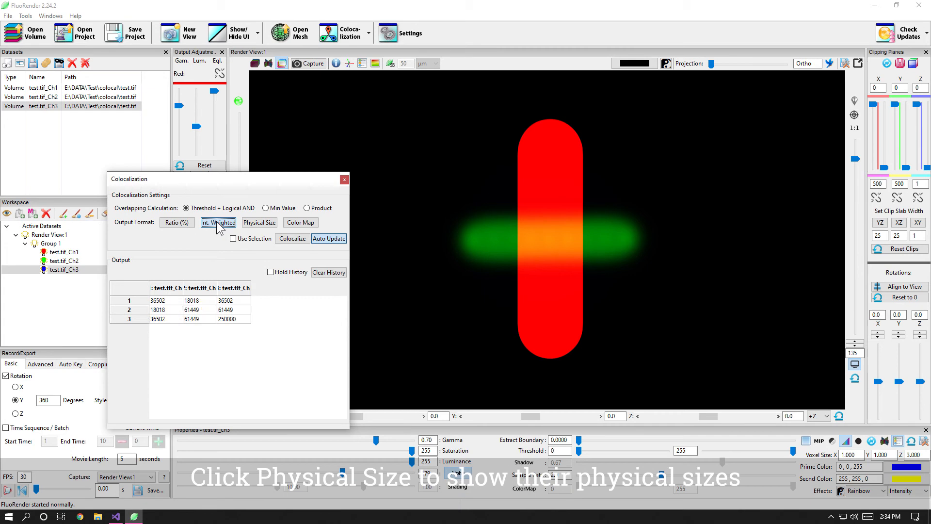
pyautogui.click(259, 224)
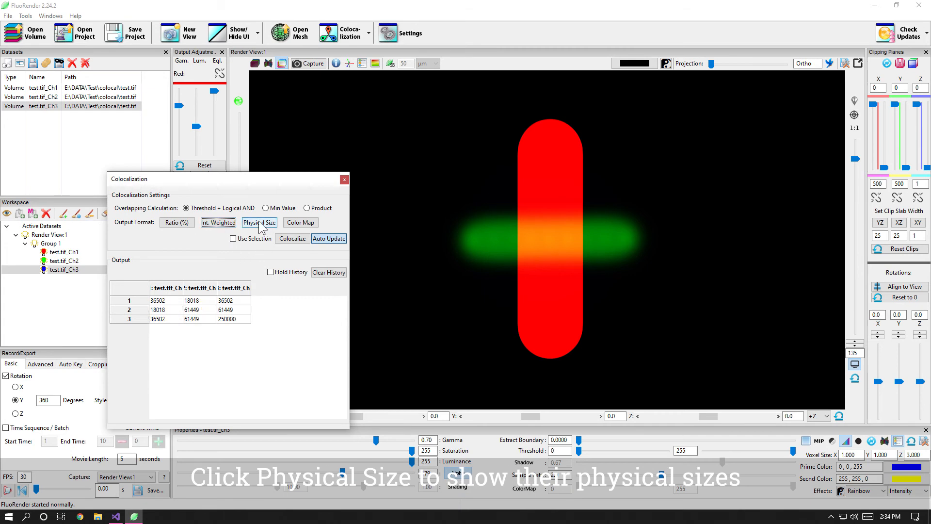
pyautogui.click(260, 224)
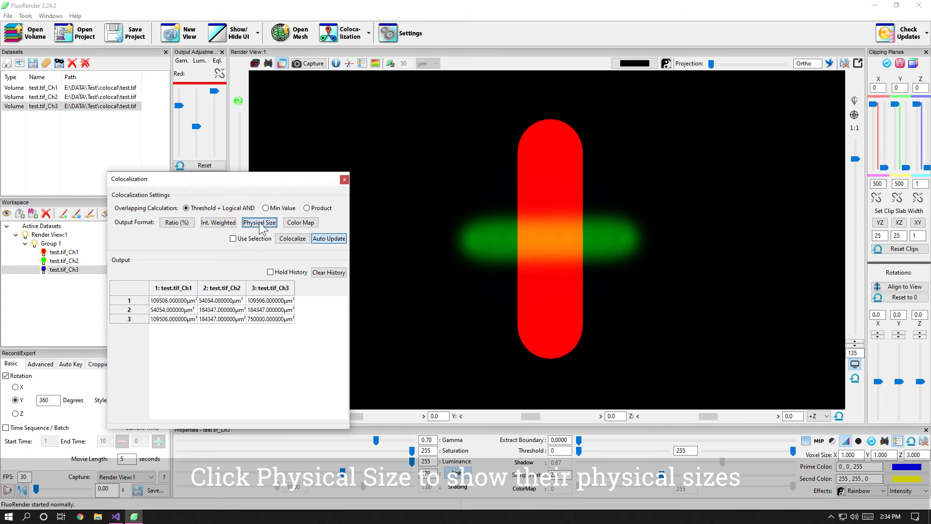
pyautogui.click(260, 224)
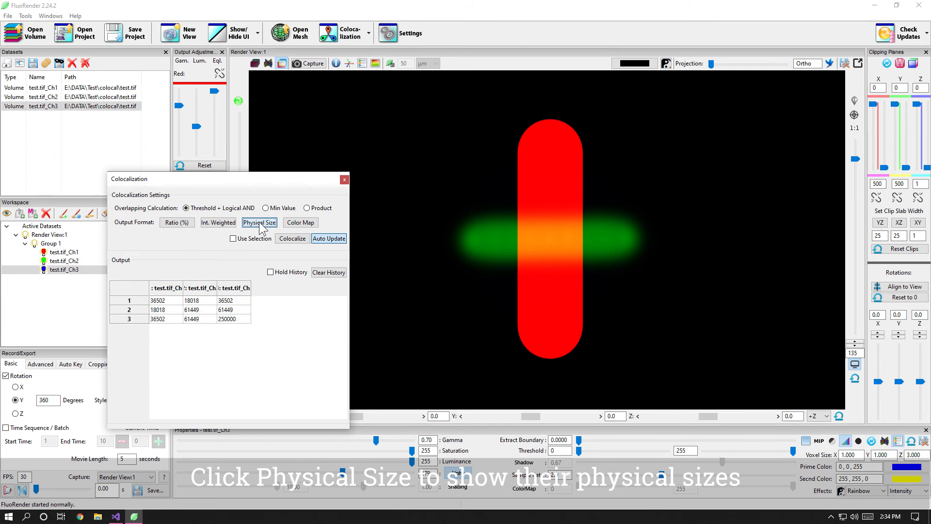
# Step: Apply the Color Map to the output matrix and combine it with the Int. Weighted and Ratio (%) formats
pyautogui.click(304, 224)
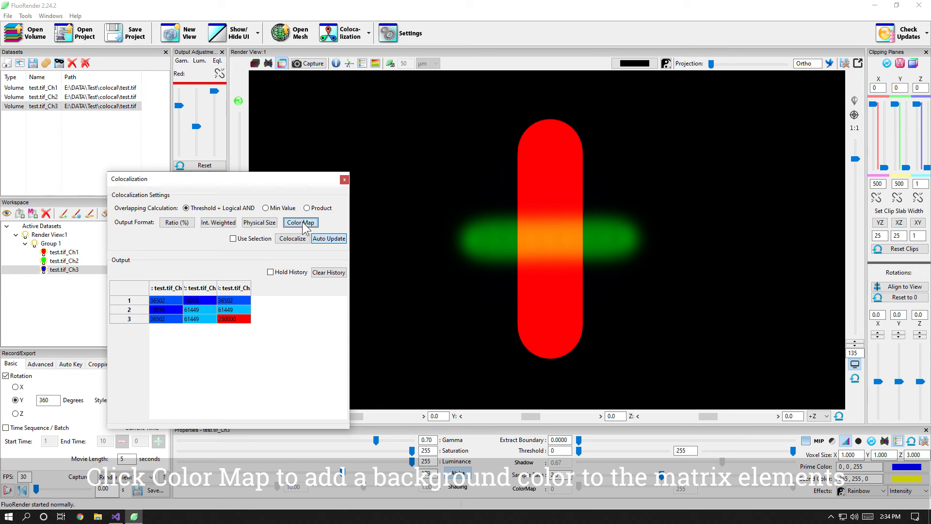
pyautogui.click(216, 228)
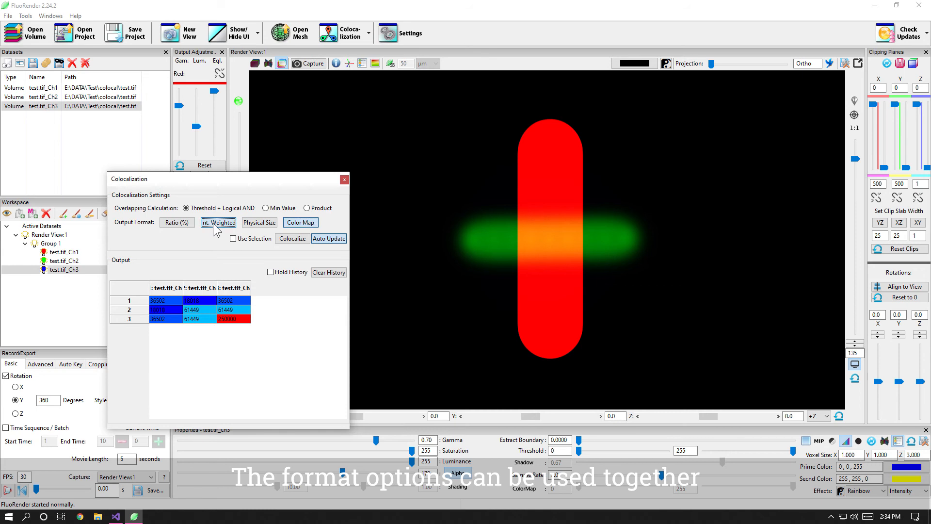
pyautogui.click(177, 223)
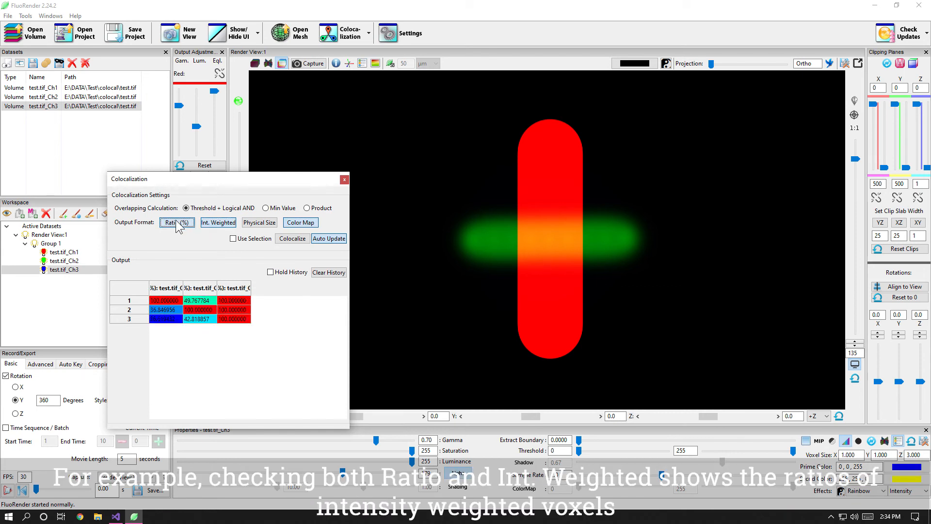
pyautogui.click(177, 224)
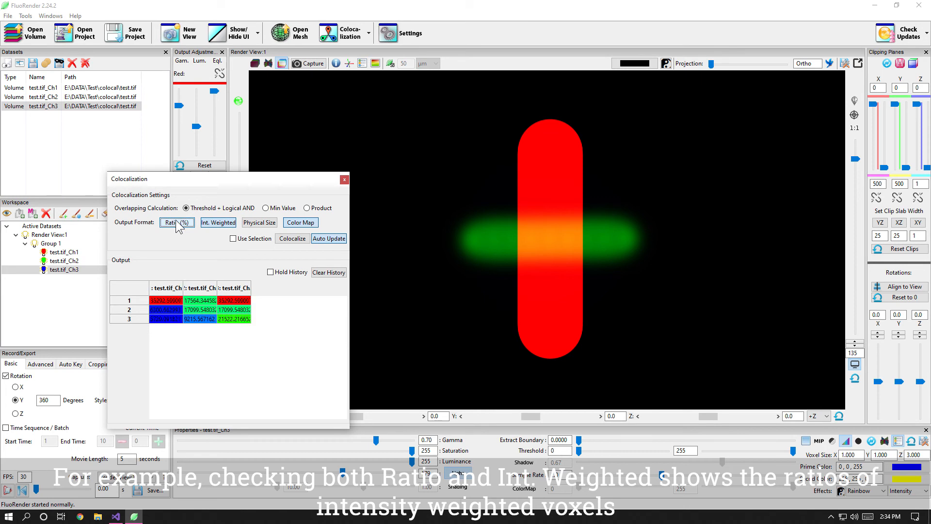
pyautogui.click(178, 224)
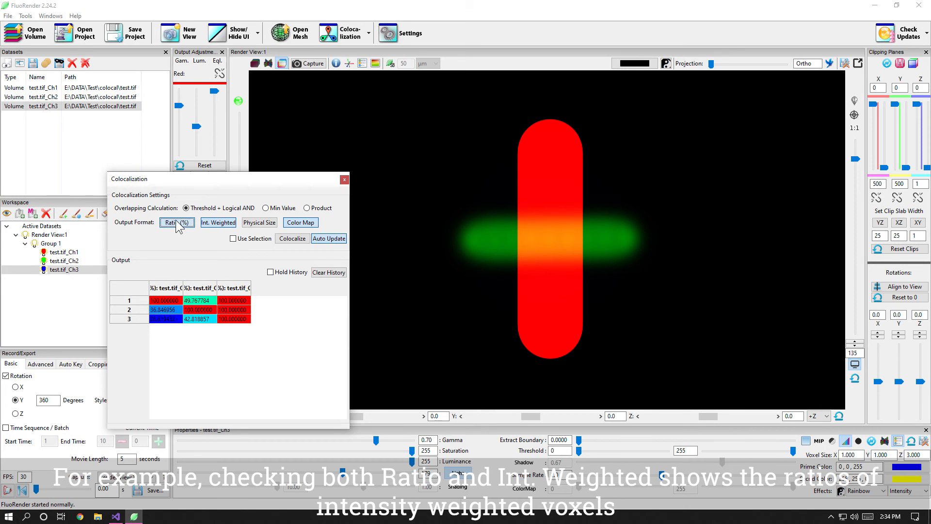
# Step: Turn off Ratio (%) and preview Physical Size combined with Int. Weighted, leaving only Int. Weighted and Color Map enabled
pyautogui.click(267, 224)
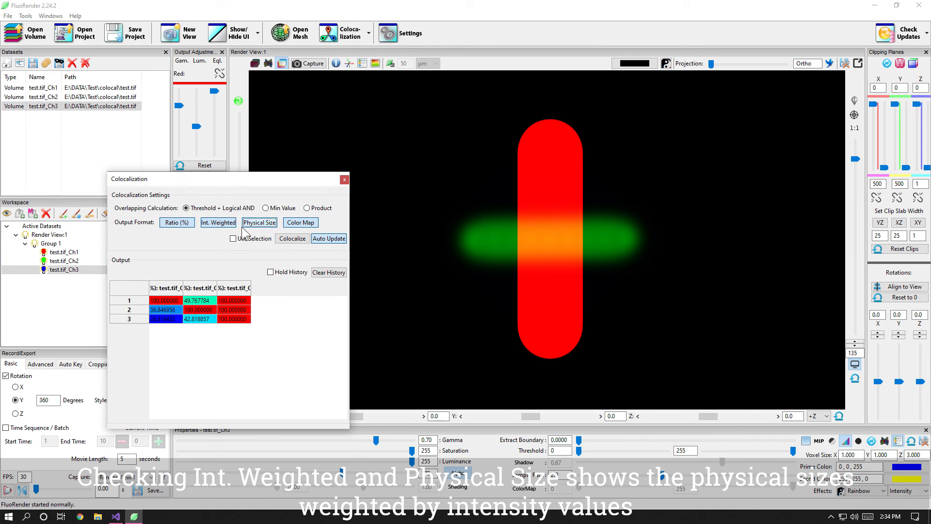
pyautogui.click(177, 224)
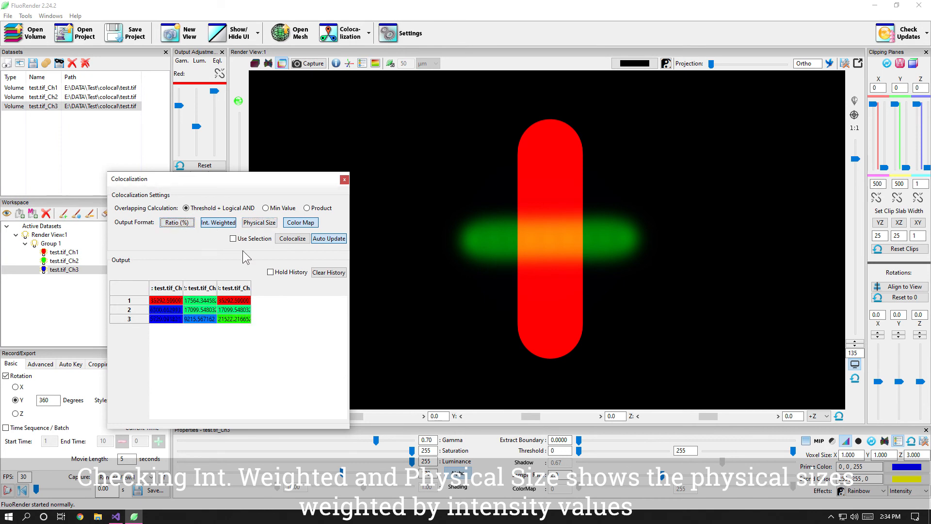
pyautogui.click(260, 223)
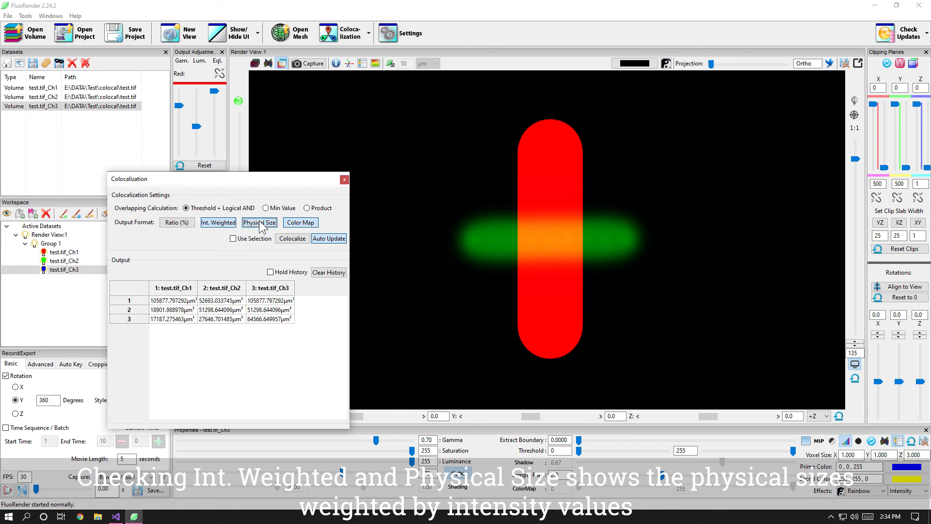
pyautogui.click(259, 223)
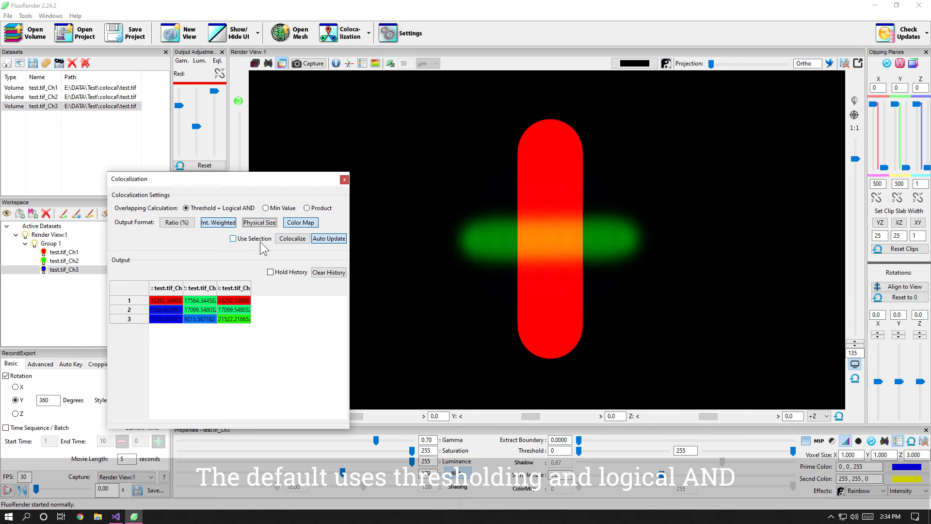
# Step: Compare the Min Value overlapping calculation and set the method to Product
pyautogui.click(267, 208)
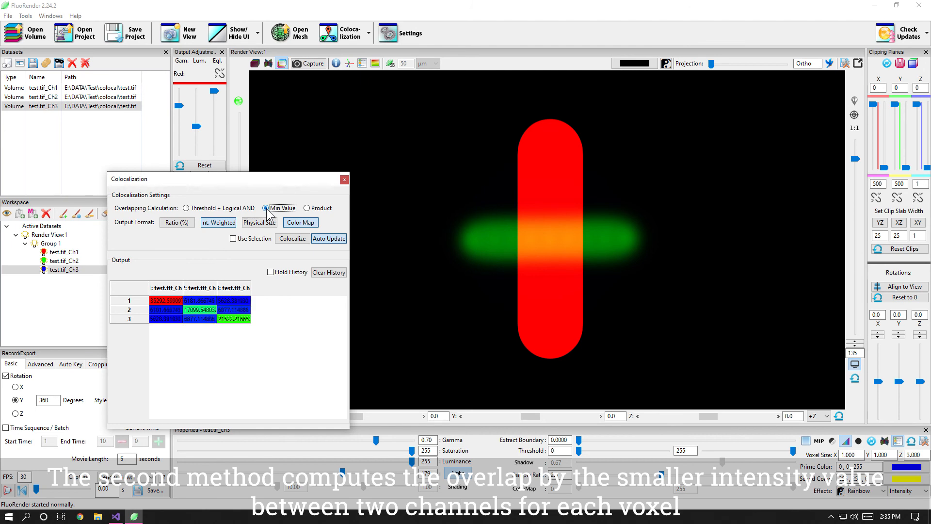
pyautogui.click(323, 209)
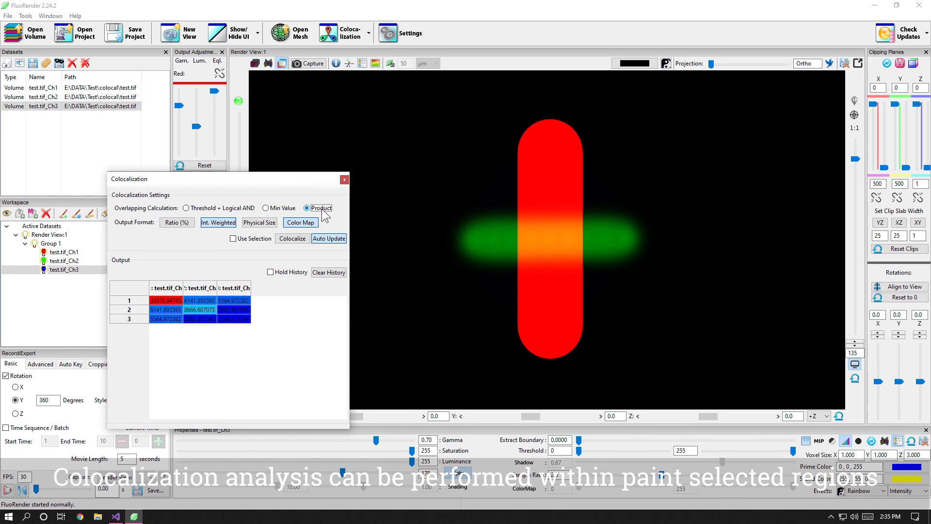
# Step: Restrict the analysis to the selection and paint a vertical subregion of test.tif_Ch1 across the green bar
pyautogui.click(243, 239)
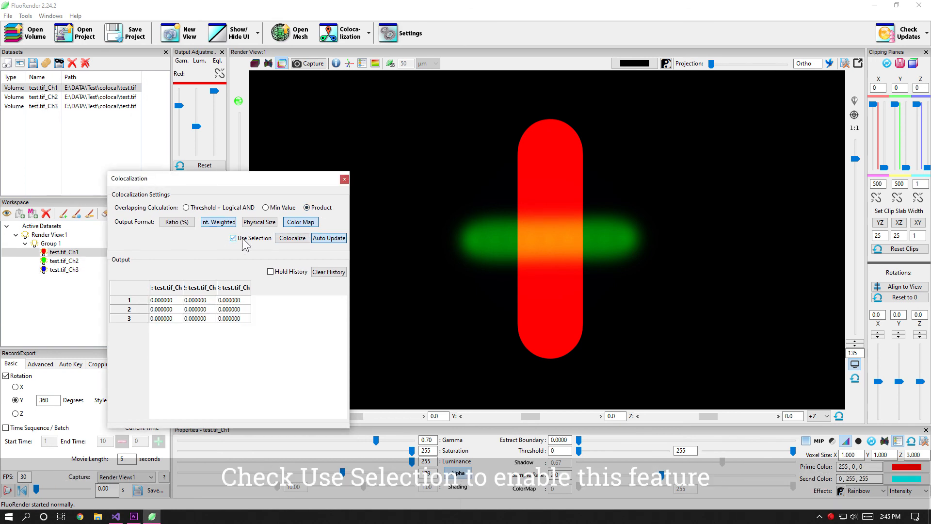
pyautogui.click(51, 253)
pyautogui.press('shift')
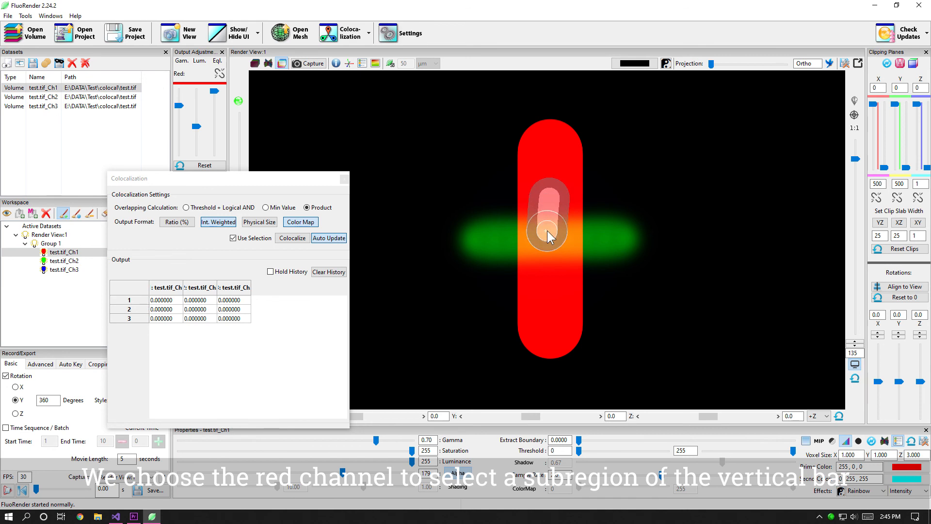
pyautogui.moveTo(546, 273); pyautogui.dragTo(547, 274)
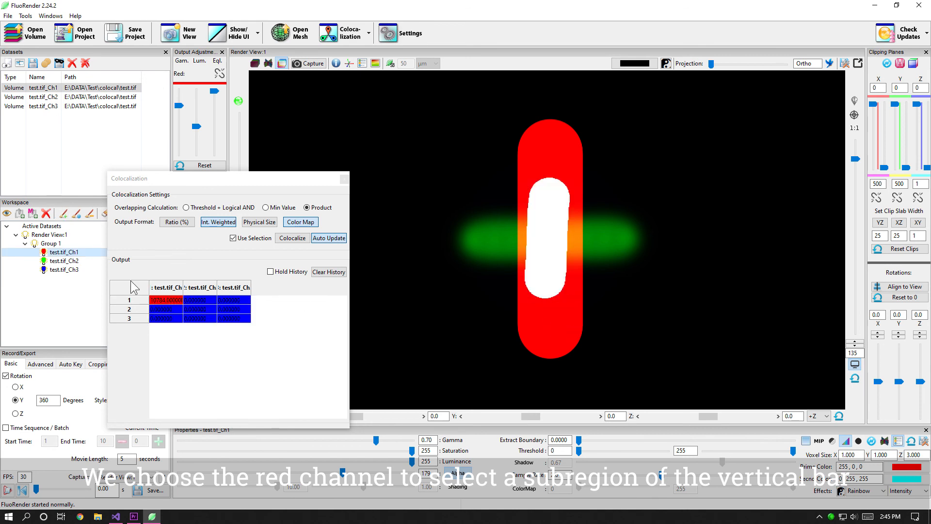
# Step: Copy the selection mask of test.tif_Ch1 and paste it onto test.tif_Ch2 and test.tif_Ch3
pyautogui.rightClick(45, 253)
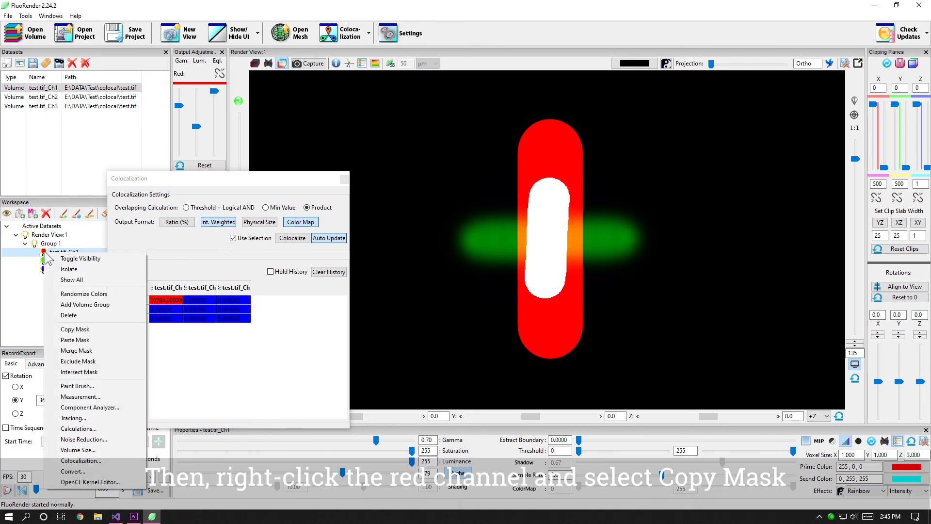
pyautogui.click(88, 329)
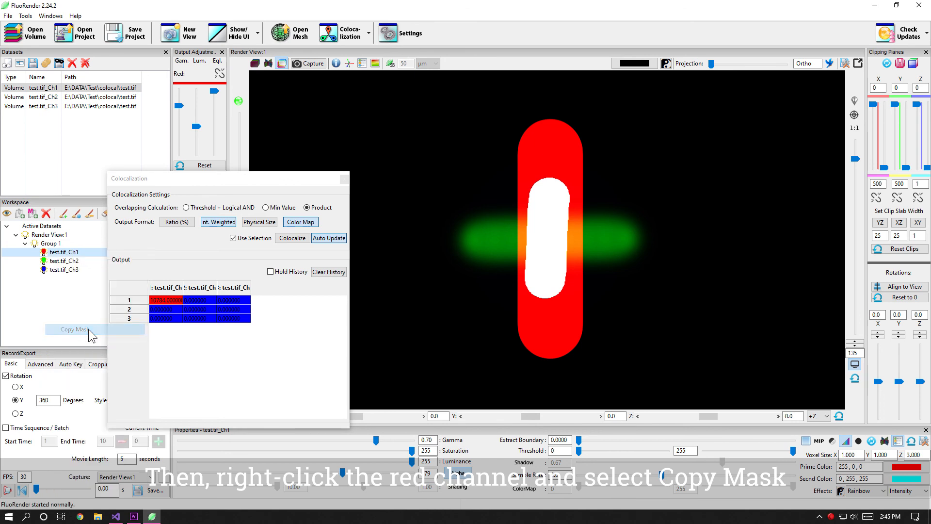
pyautogui.click(52, 262)
pyautogui.rightClick(51, 262)
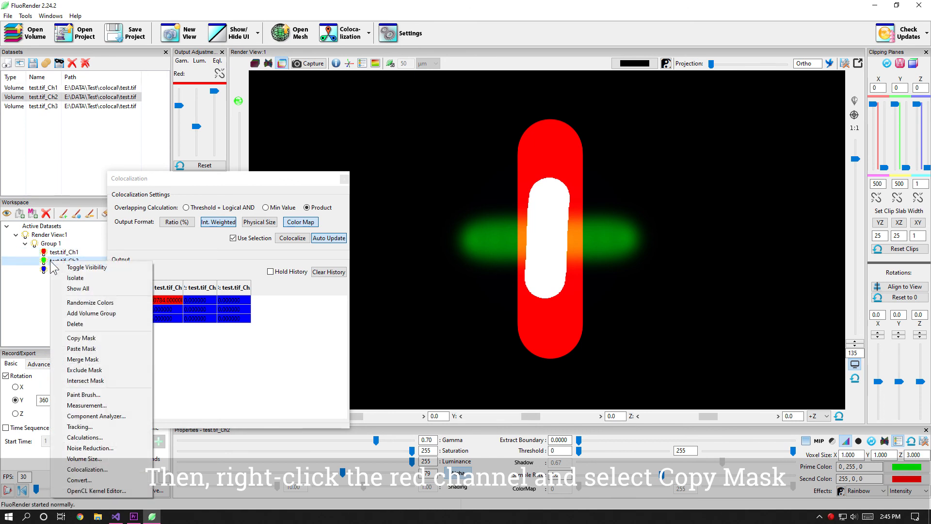
pyautogui.click(90, 350)
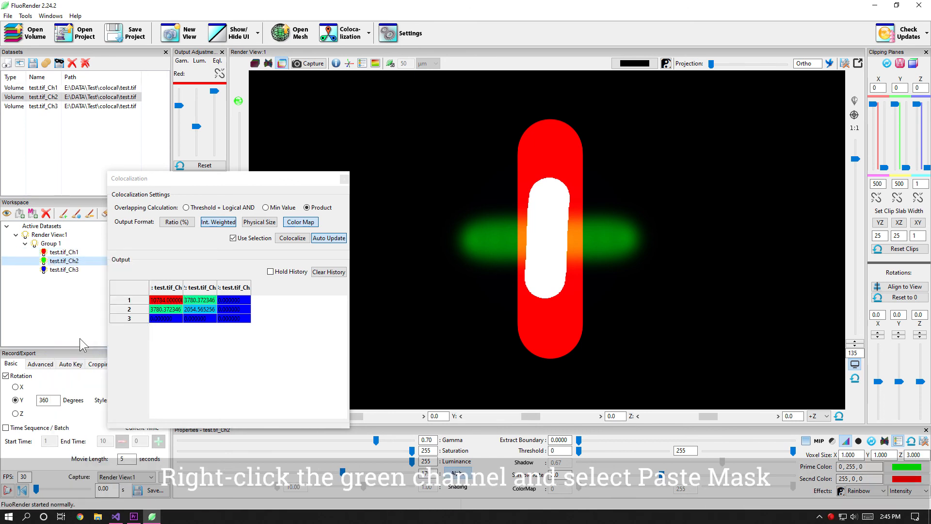
pyautogui.click(51, 271)
pyautogui.rightClick(48, 271)
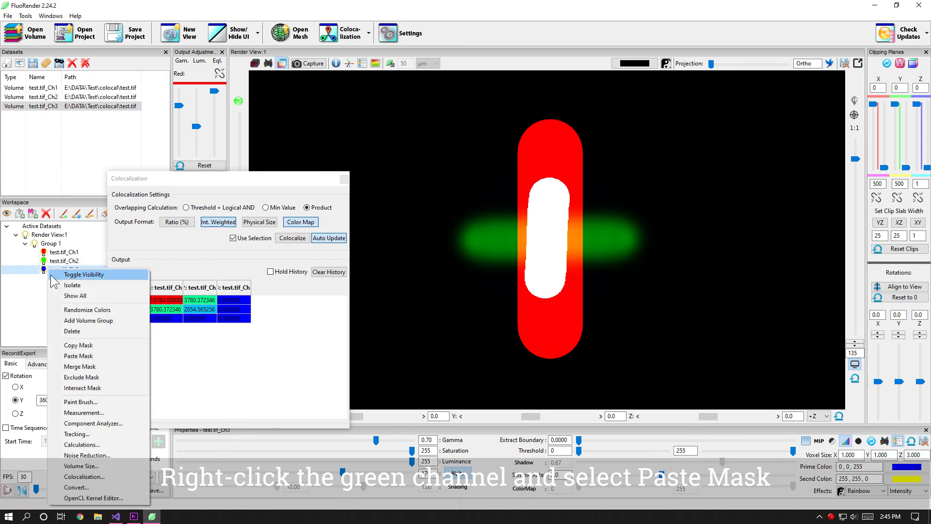
pyautogui.click(80, 357)
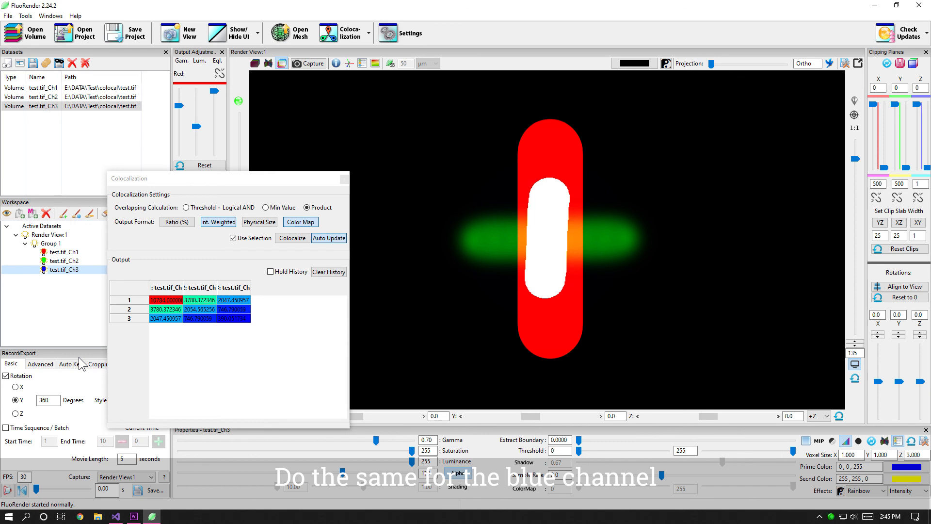
# Step: Compare the Min Value overlapping calculation for the selected subregion and set the method to Threshold + Logical AND
pyautogui.click(276, 209)
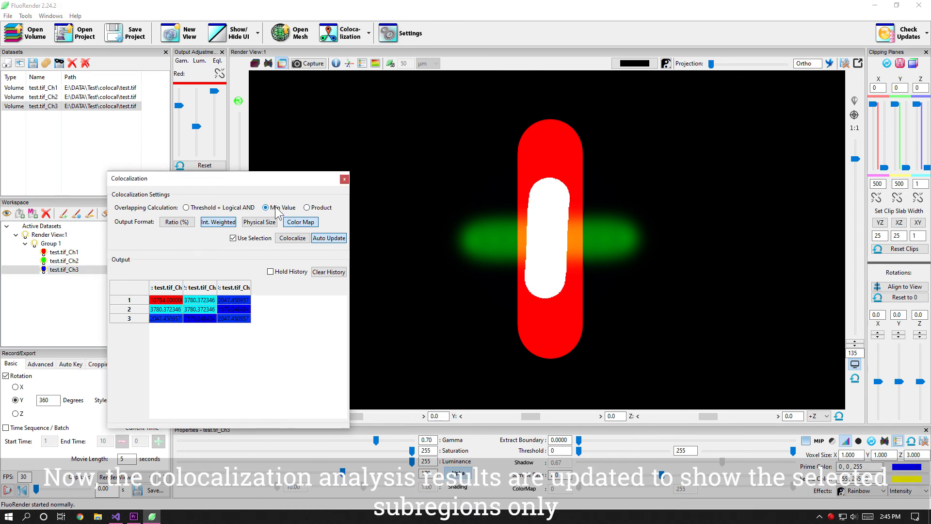
pyautogui.click(202, 209)
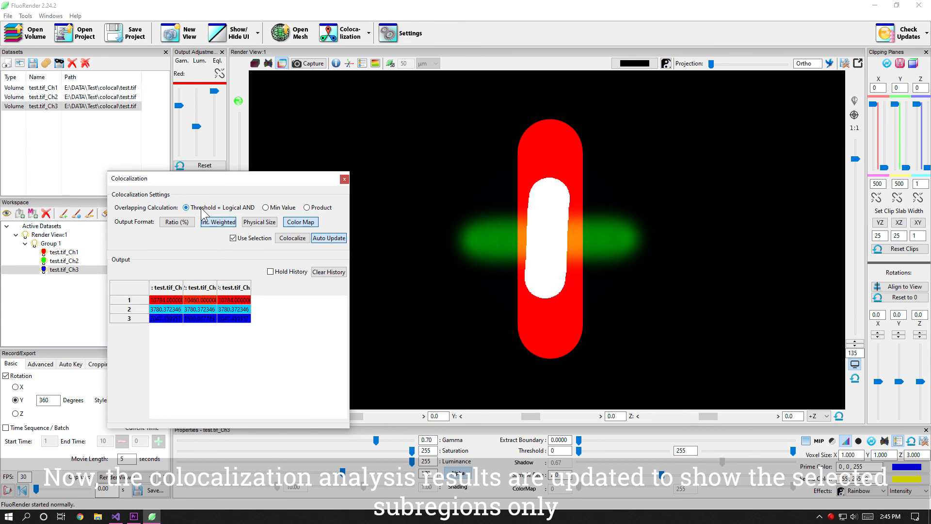